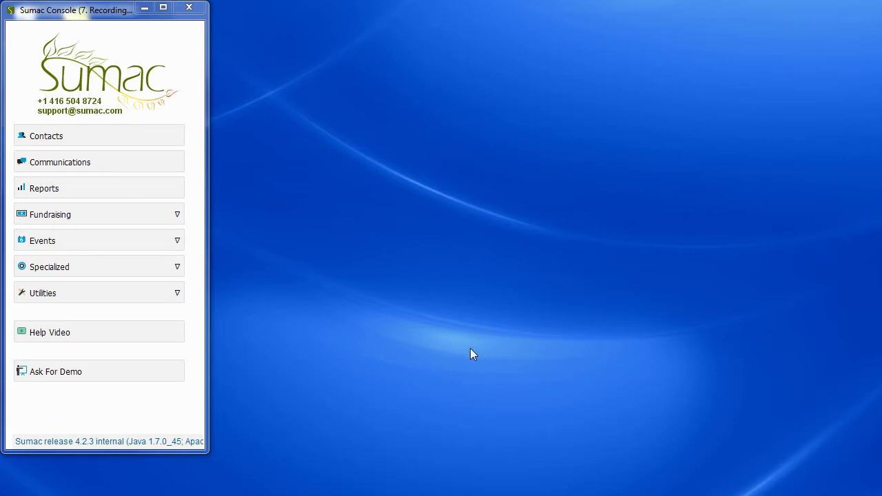
Load 'new donations.txt' from the Desktop into a new Import Workspace via Utilities > Import
{"action": "left_click", "coordinate": [178, 292]}
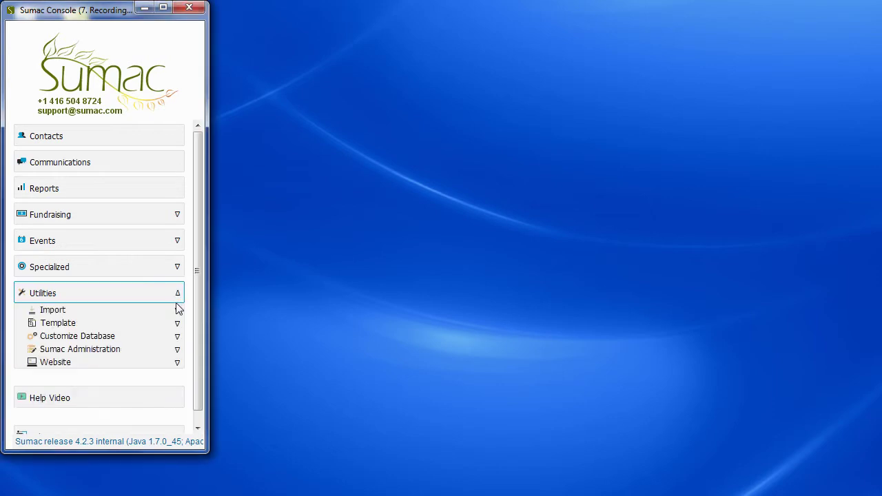
{"action": "left_click", "coordinate": [178, 313]}
{"action": "left_click", "coordinate": [177, 324]}
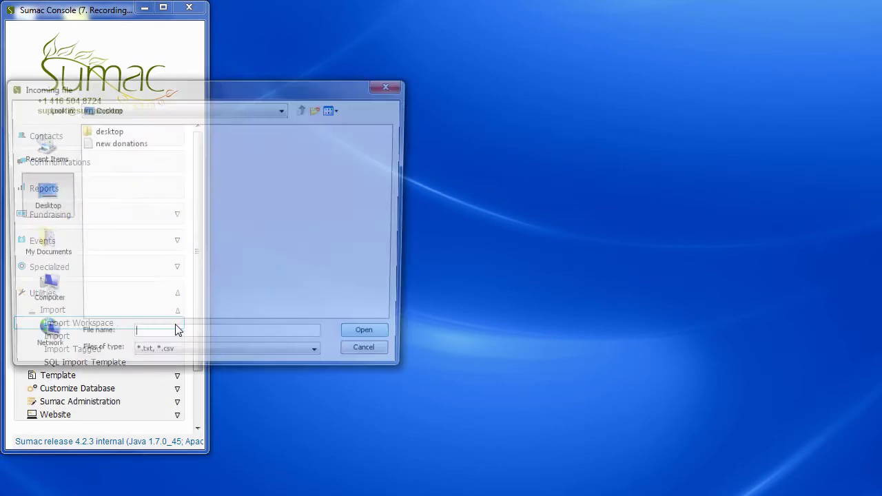
{"action": "left_click", "coordinate": [131, 145]}
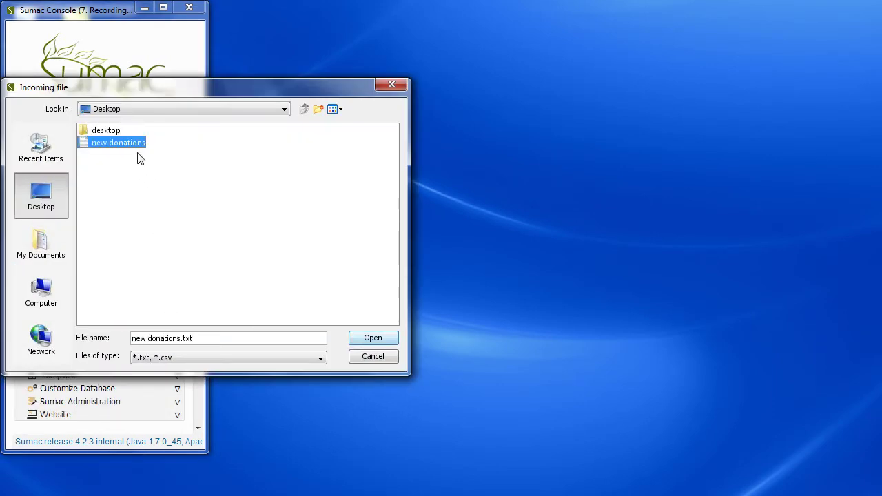
{"action": "left_click", "coordinate": [373, 338]}
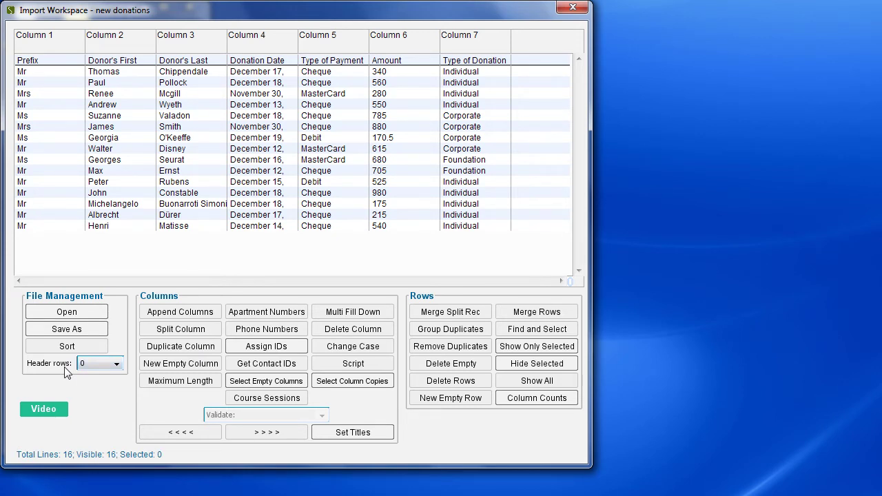
Set Header rows to 1 so the Prefix / Donor's First / Donor's Last row becomes the header
{"action": "left_click", "coordinate": [117, 365]}
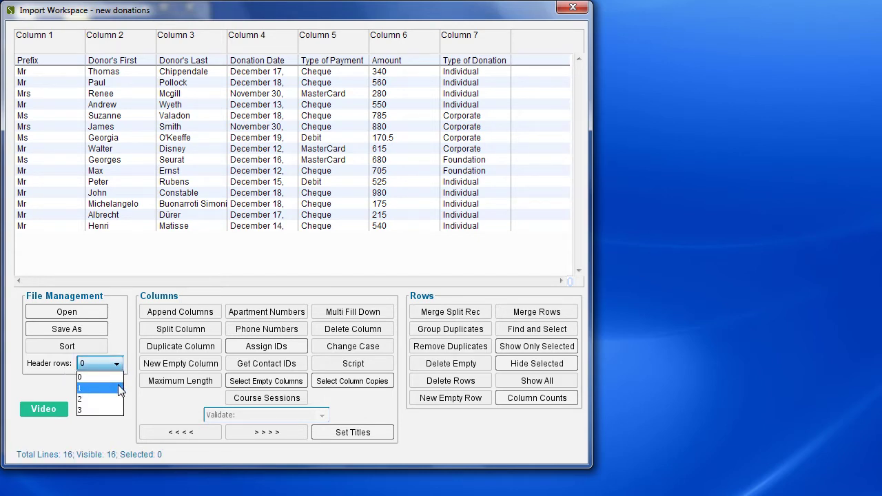
{"action": "left_click", "coordinate": [120, 389]}
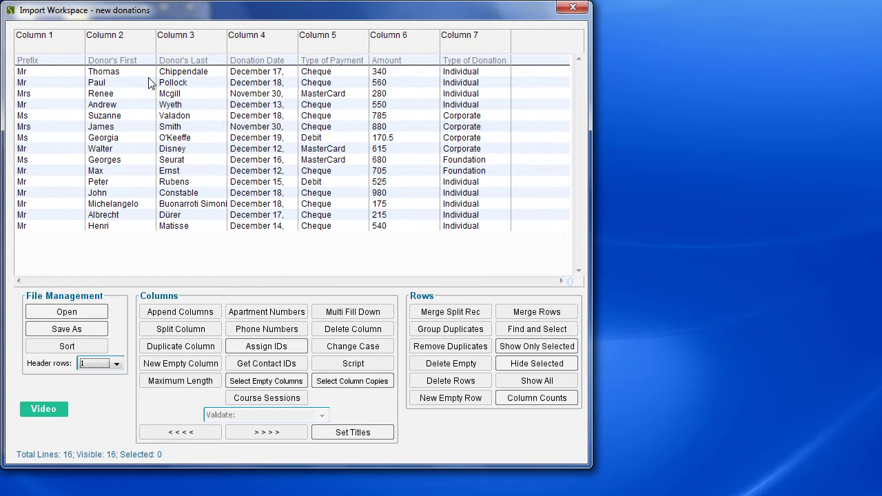
Get contact IDs from the Donor's First and Donor's Last columns, mapped to First Name and Last Name
{"action": "left_click", "coordinate": [135, 46]}
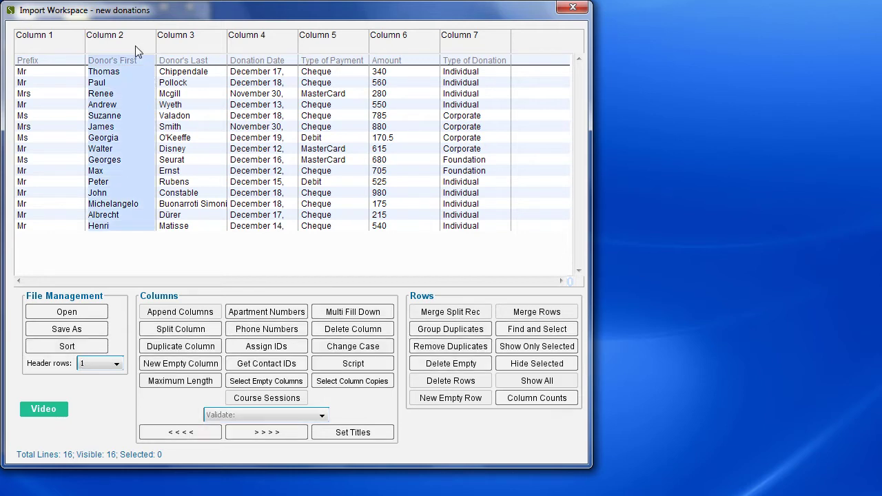
{"action": "left_click", "coordinate": [171, 45], "text": "ctrl"}
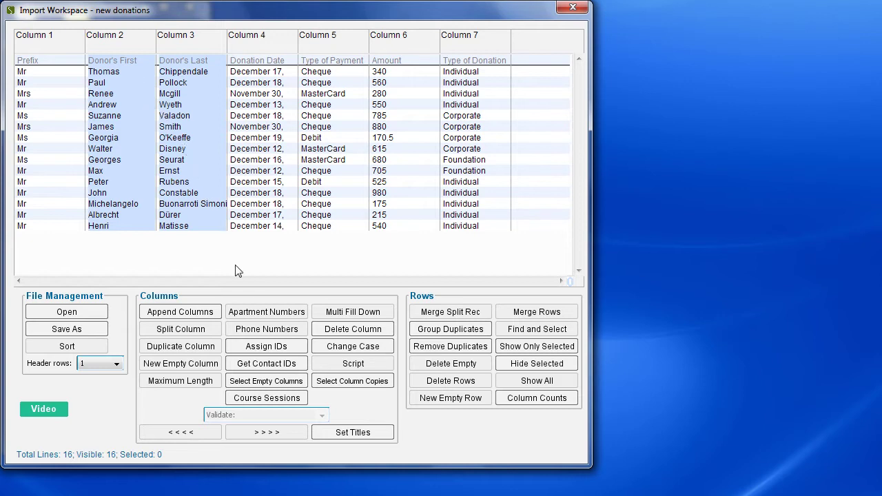
{"action": "left_click", "coordinate": [287, 365]}
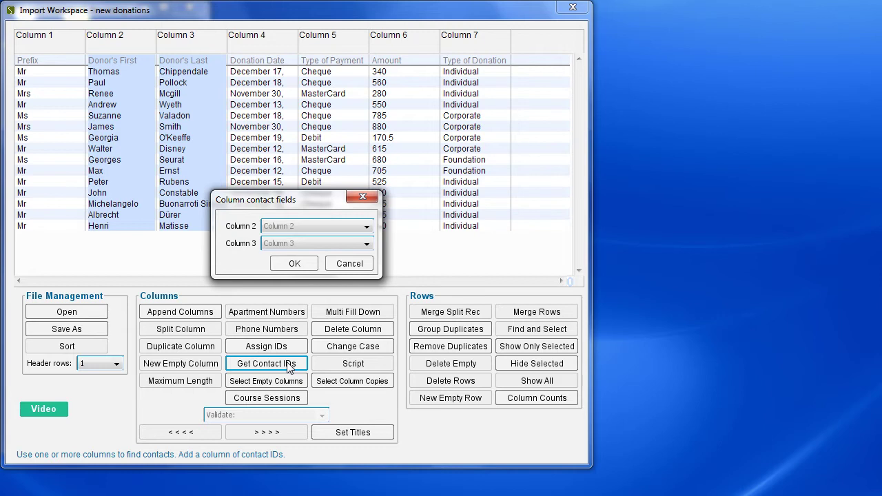
{"action": "left_click", "coordinate": [327, 225]}
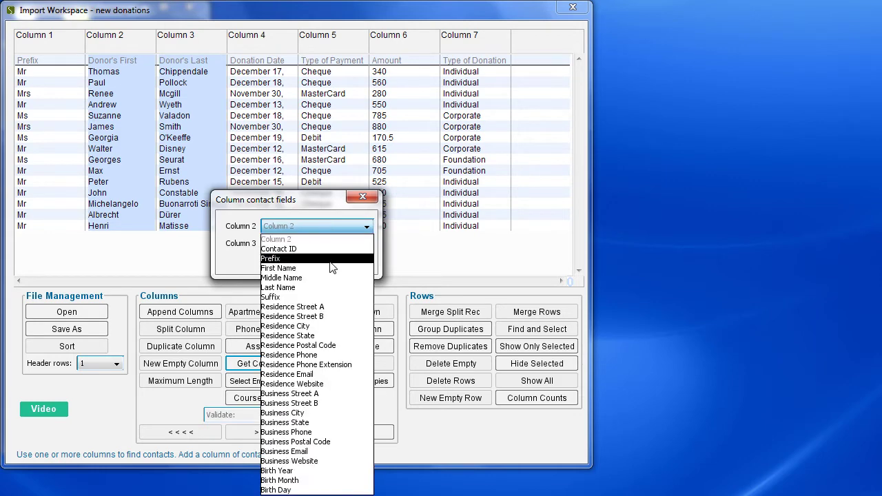
{"action": "left_click", "coordinate": [330, 268]}
{"action": "left_click", "coordinate": [326, 244]}
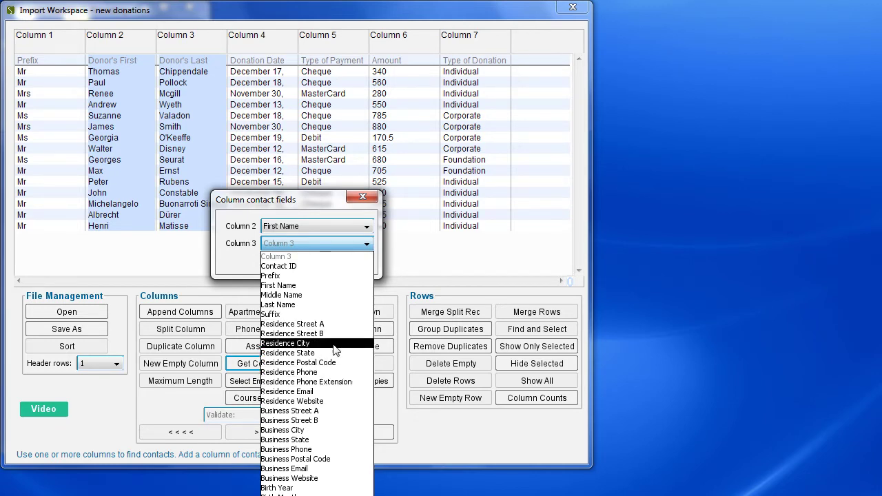
{"action": "left_click", "coordinate": [328, 304]}
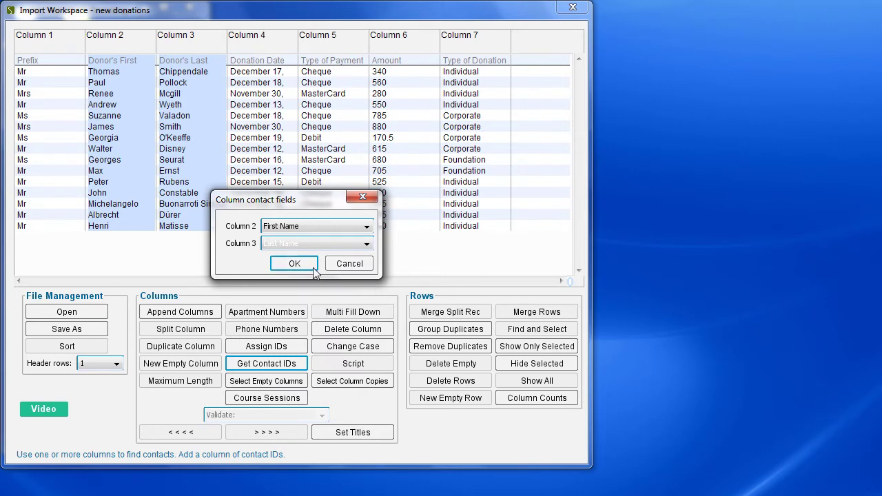
{"action": "left_click", "coordinate": [313, 267]}
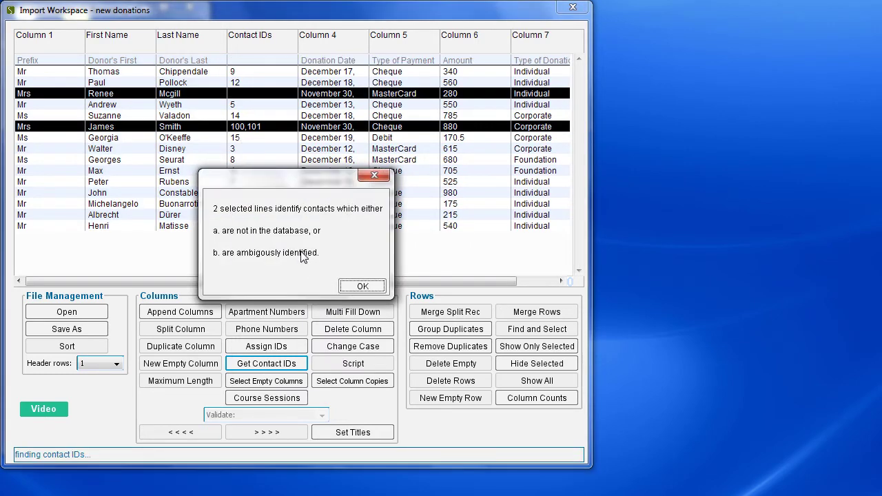
Dismiss the unidentified-contacts warning and show only the two flagged donor rows
{"action": "left_click", "coordinate": [349, 289]}
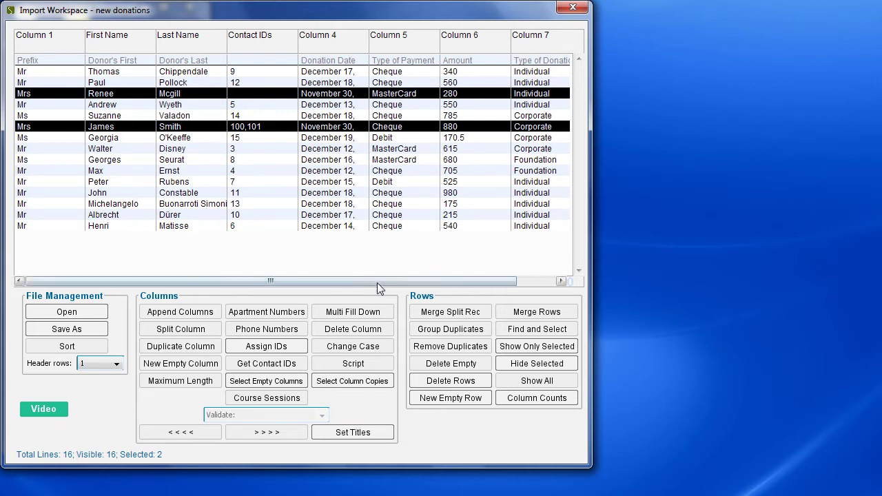
{"action": "left_click", "coordinate": [505, 349]}
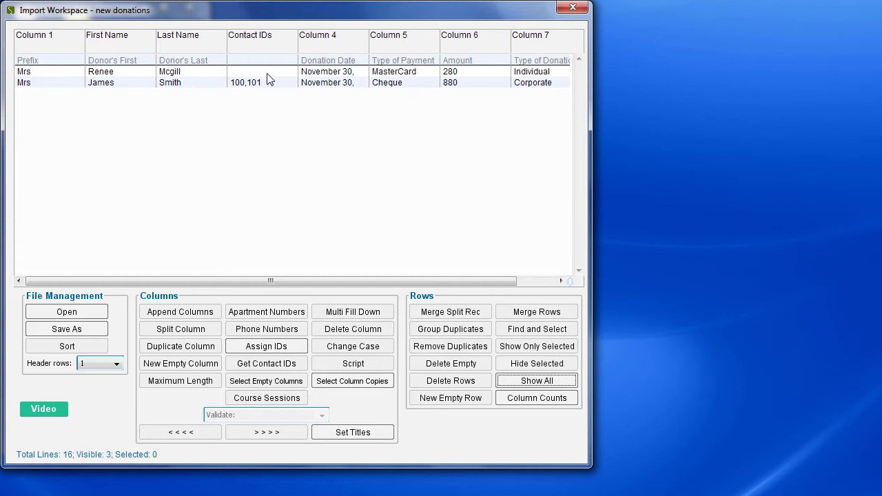
{"action": "left_click_drag", "start_coordinate": [81, 16], "coordinate": [359, 21]}
Create a new contact in Contacts with the unmatched donor's first and last name
{"action": "left_click", "coordinate": [46, 136]}
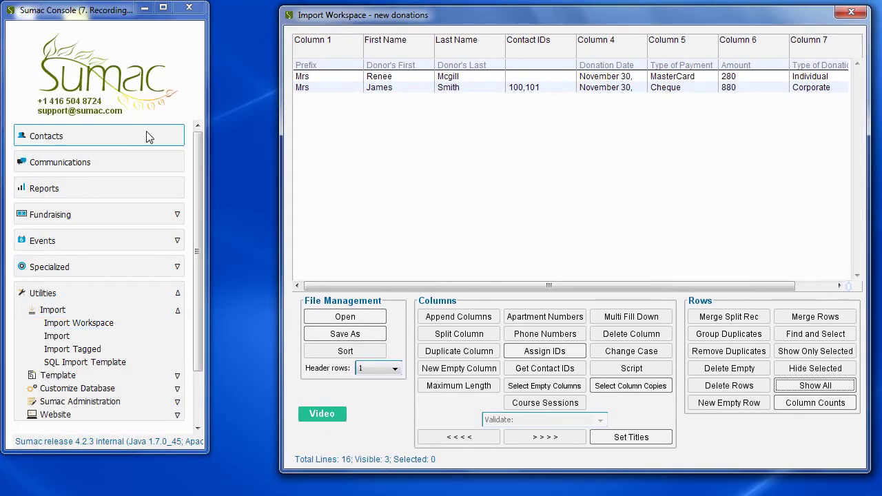
{"action": "left_click", "coordinate": [115, 88]}
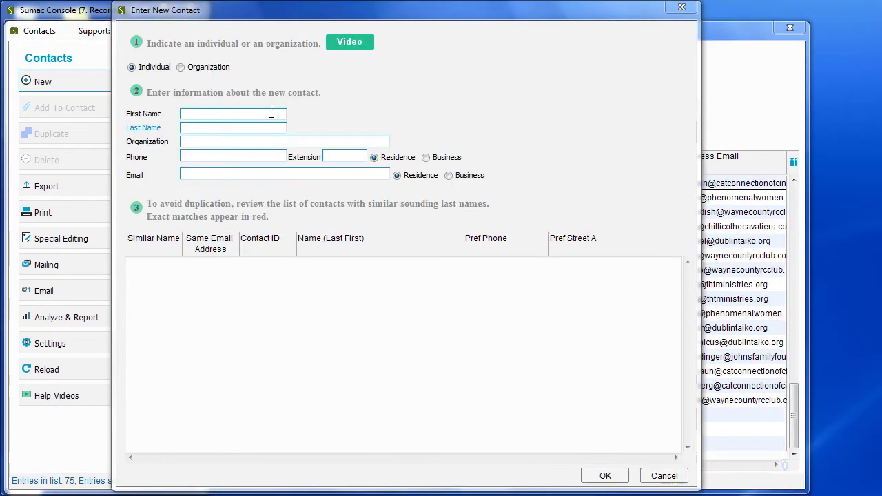
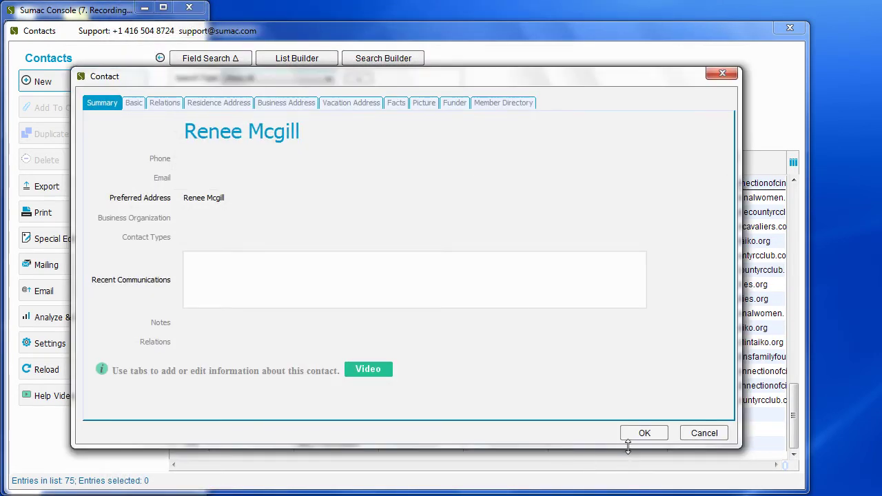
{"action": "left_click", "coordinate": [636, 429]}
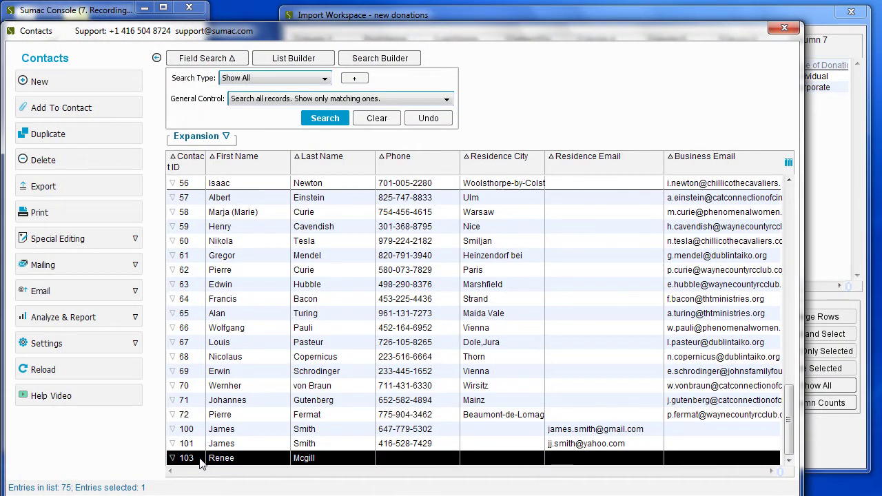
{"action": "left_click_drag", "start_coordinate": [510, 13], "coordinate": [272, 21]}
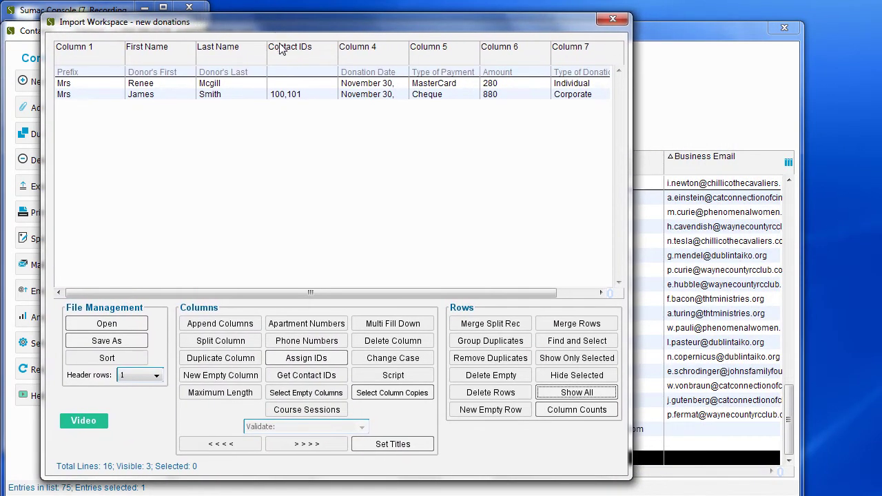
Give the two flagged rows single contact IDs, 103 and 100, then show all rows again
{"action": "double_click", "coordinate": [285, 83]}
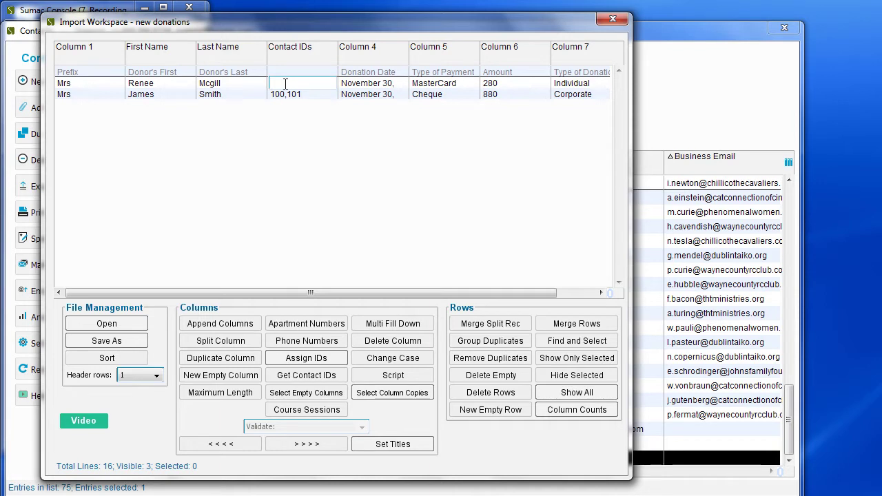
{"action": "type", "text": "103"}
{"action": "double_click", "coordinate": [302, 97]}
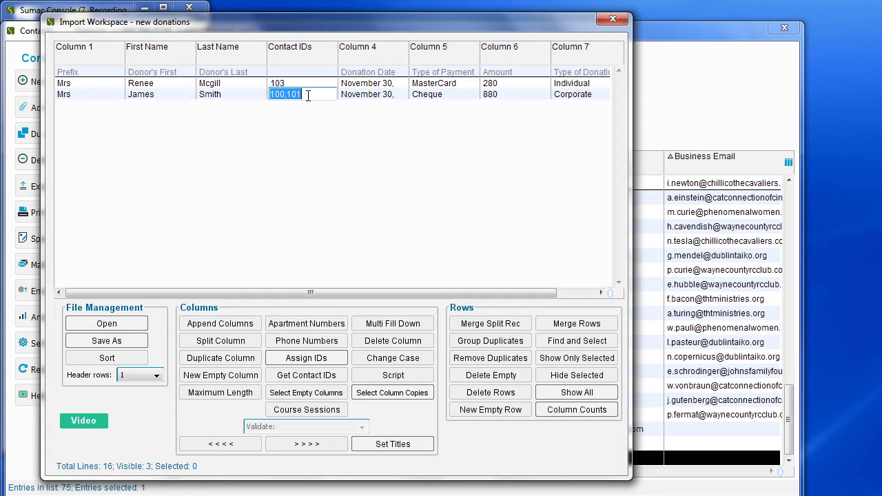
{"action": "left_click", "coordinate": [308, 96]}
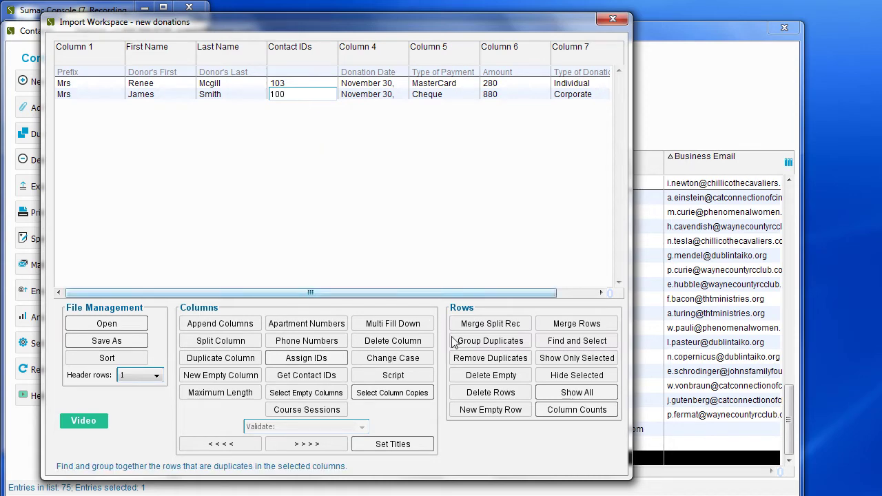
{"action": "left_click", "coordinate": [555, 398]}
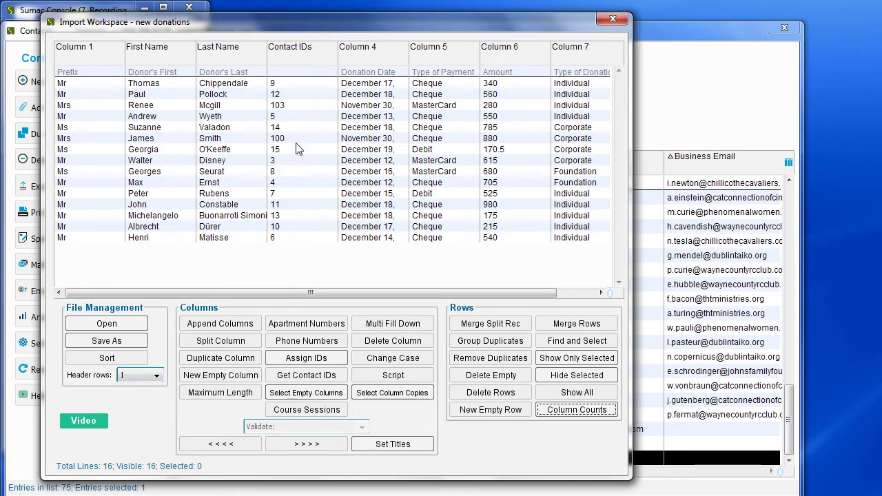
Validate the Contact IDs column as Contact IDs
{"action": "left_click", "coordinate": [297, 72]}
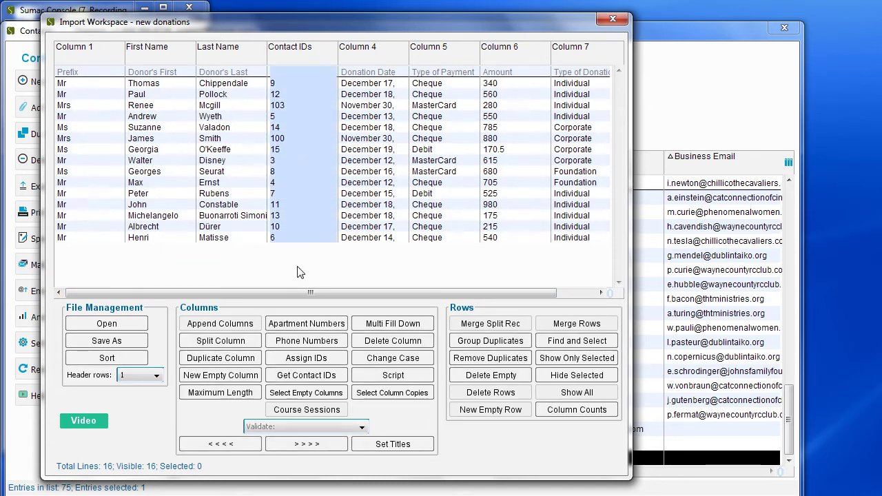
{"action": "left_click", "coordinate": [306, 426]}
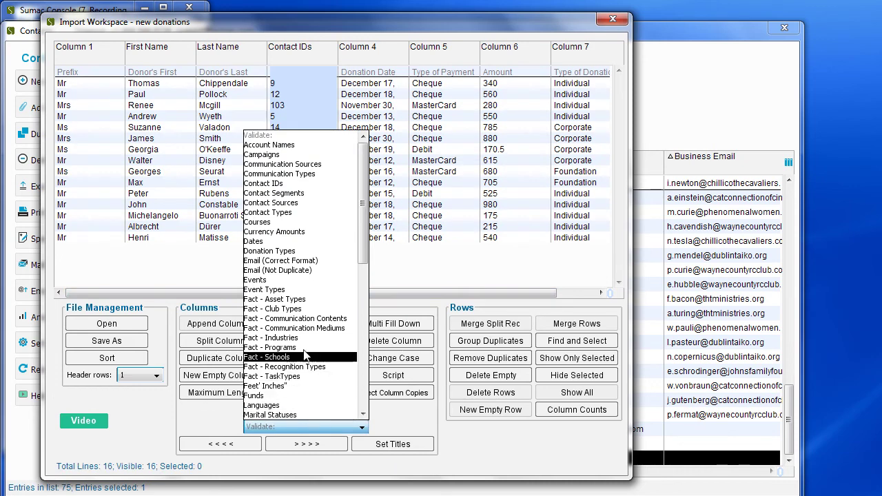
{"action": "left_click", "coordinate": [304, 184]}
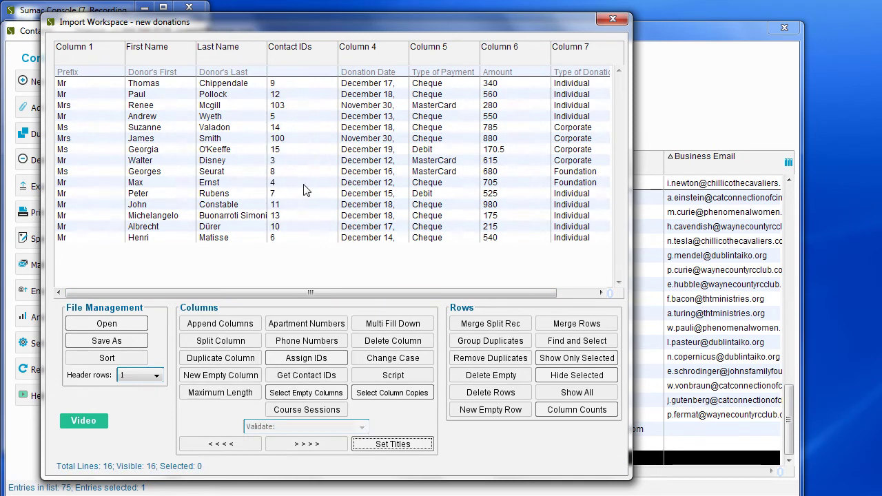
Validate the Amount column (Column 6) as Currency Amounts
{"action": "left_click_drag", "start_coordinate": [230, 294], "coordinate": [273, 298]}
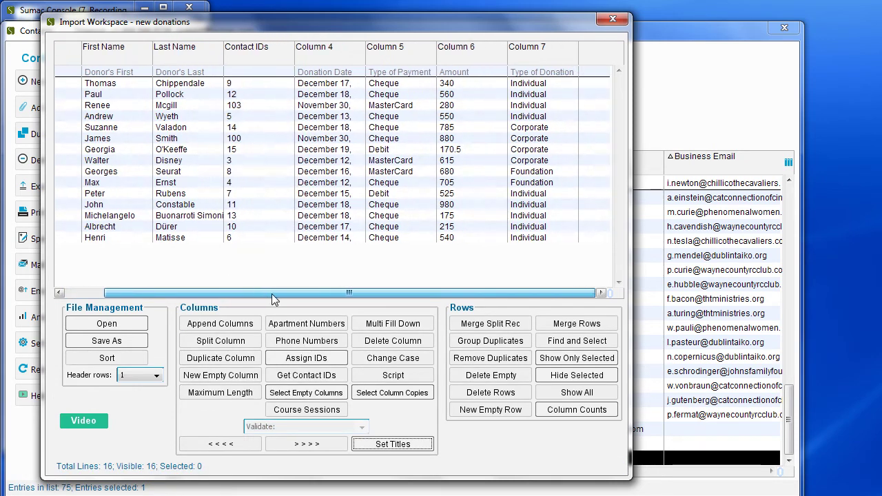
{"action": "left_click", "coordinate": [455, 62]}
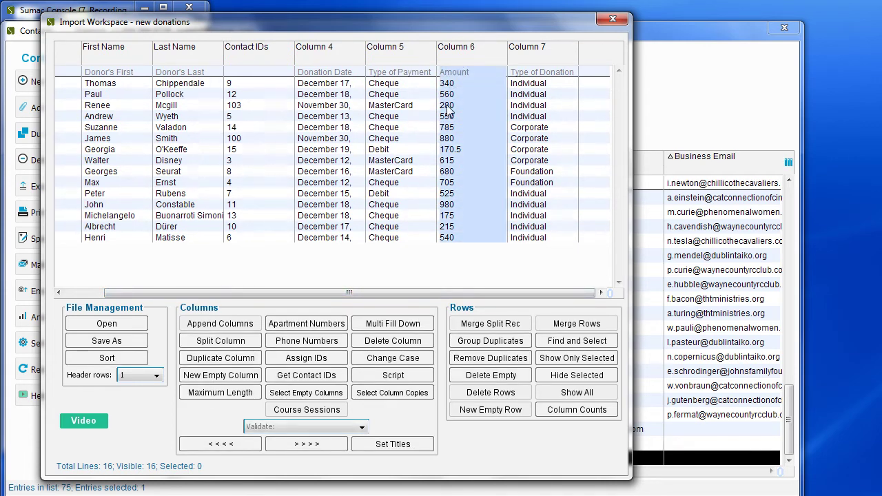
{"action": "left_click", "coordinate": [363, 428]}
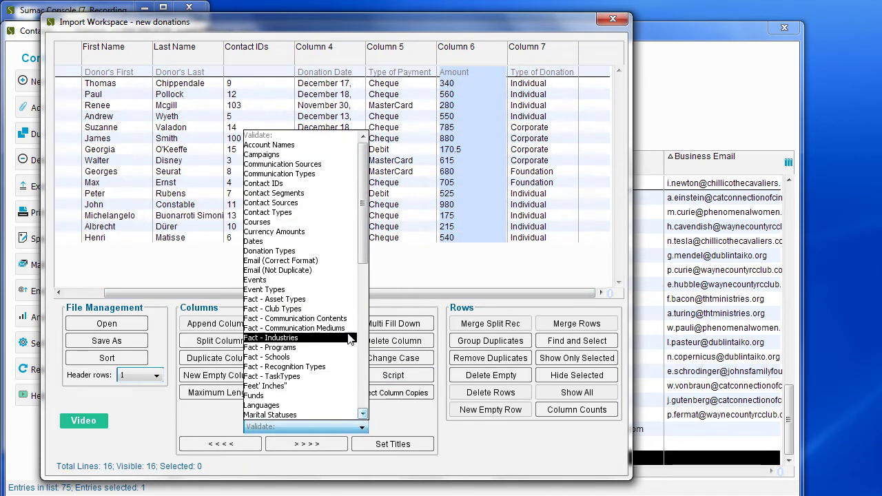
{"action": "left_click", "coordinate": [342, 232]}
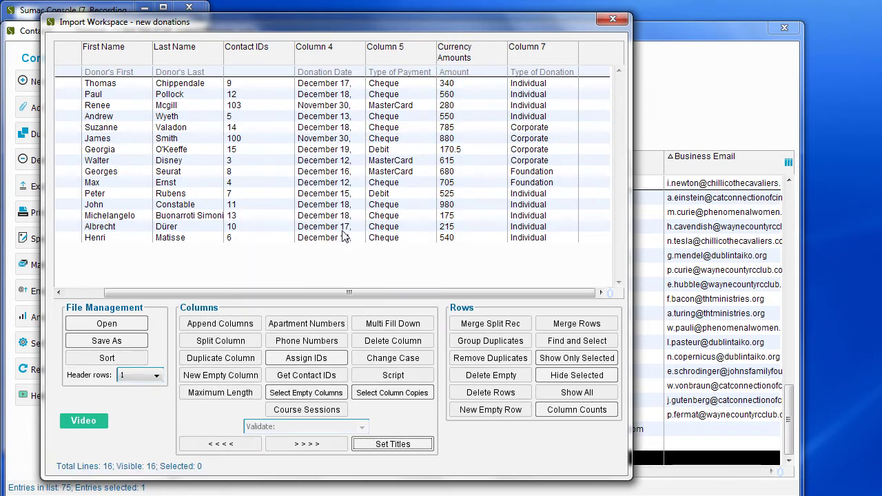
Validate the Donation Date column as Dates in regular formats, giving year-month-day values
{"action": "left_click", "coordinate": [346, 60]}
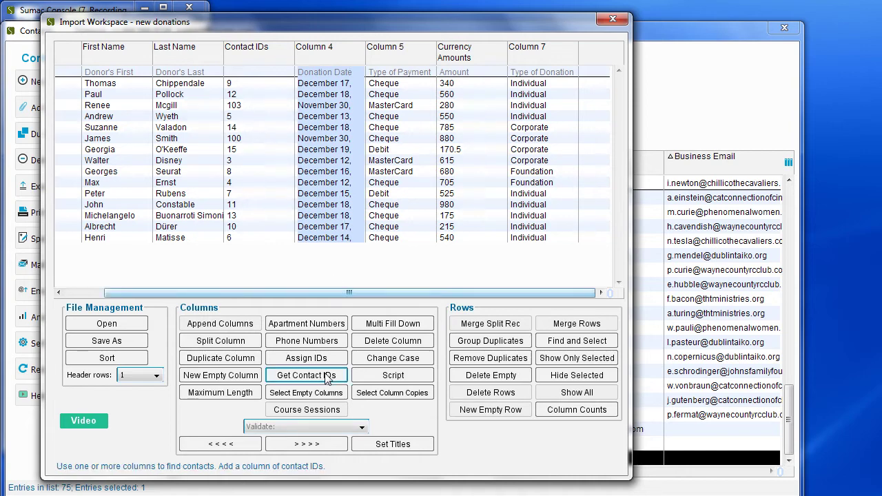
{"action": "left_click", "coordinate": [324, 428]}
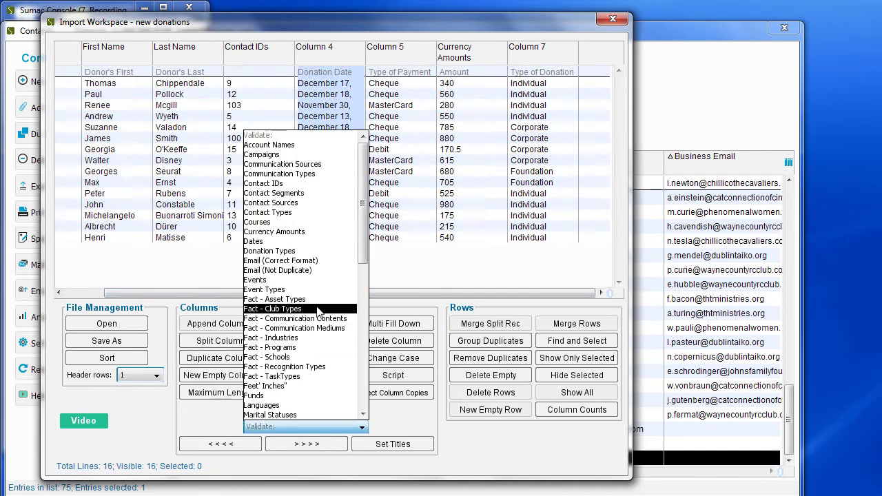
{"action": "left_click", "coordinate": [312, 242]}
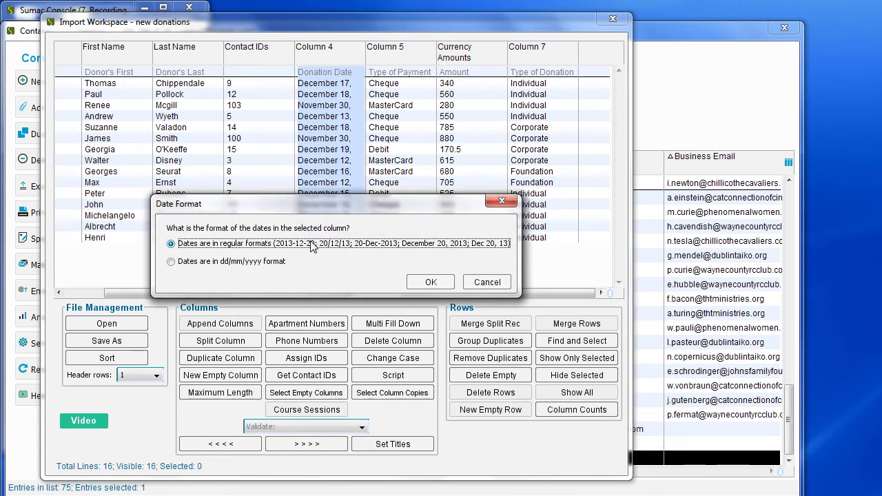
{"action": "left_click", "coordinate": [429, 283]}
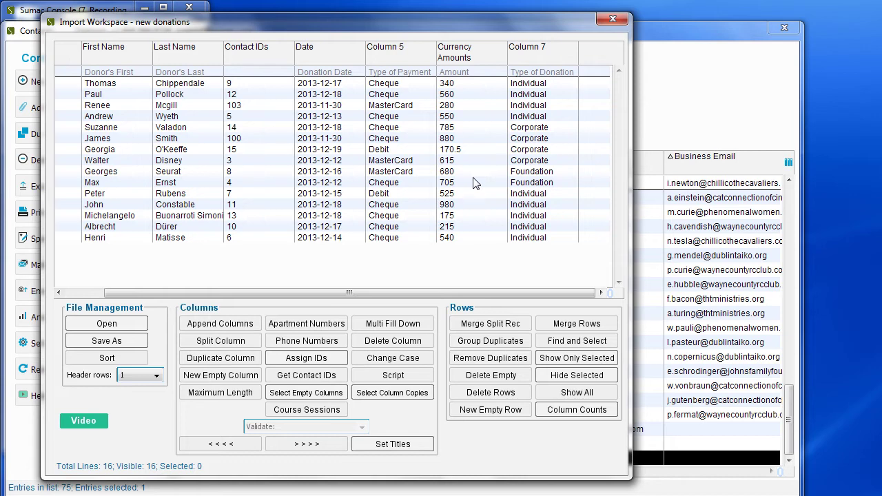
{"action": "left_click", "coordinate": [486, 56]}
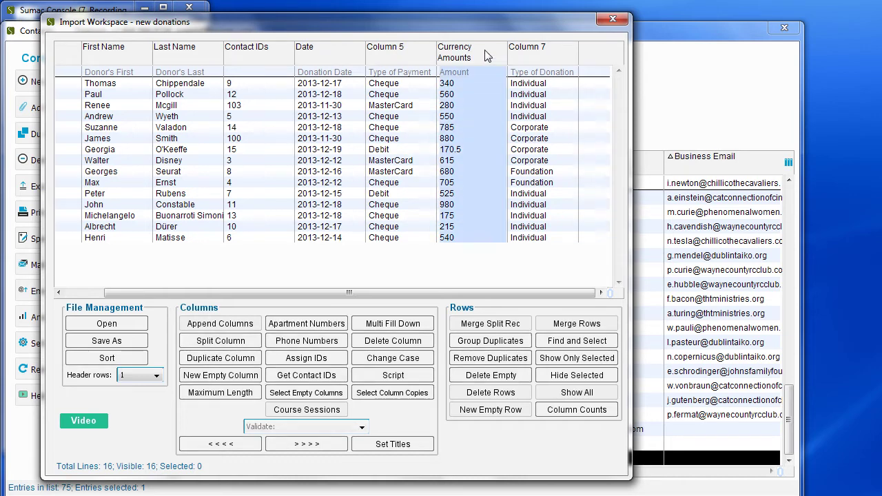
Duplicate the Currency Amounts column, save as 'new donations-1.txt', and close the Import Workspace
{"action": "left_click", "coordinate": [227, 358]}
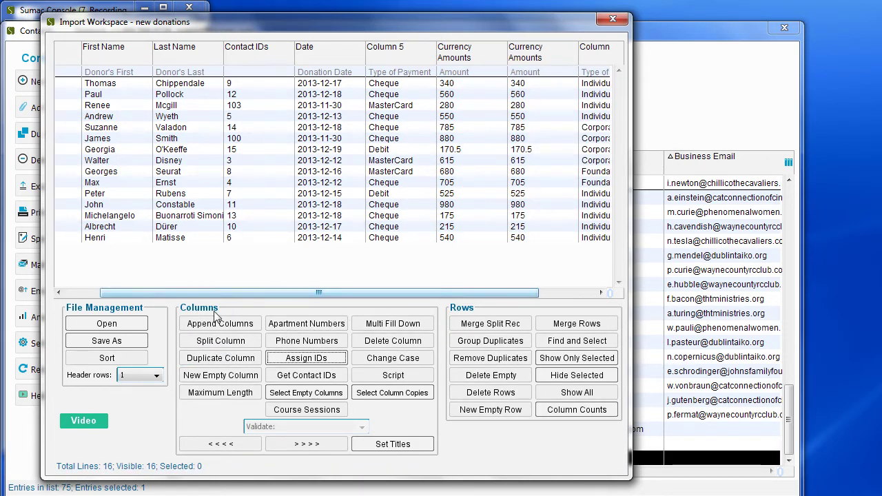
{"action": "left_click", "coordinate": [143, 340]}
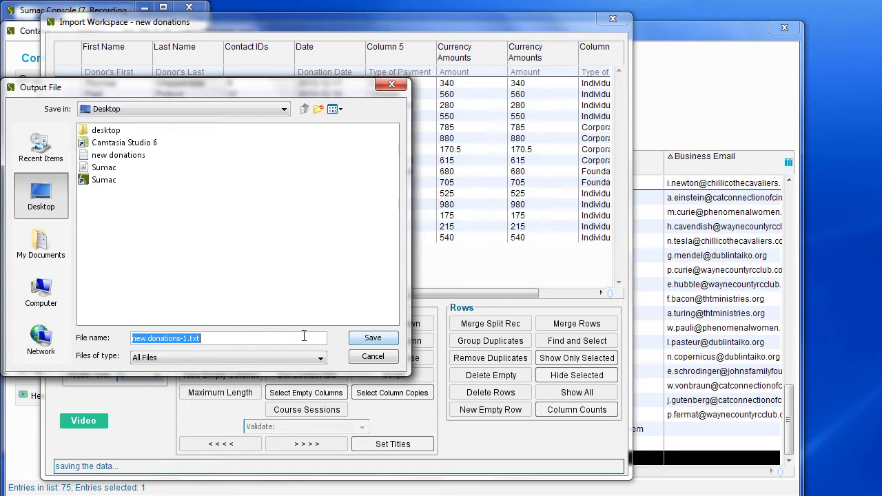
{"action": "left_click", "coordinate": [374, 341]}
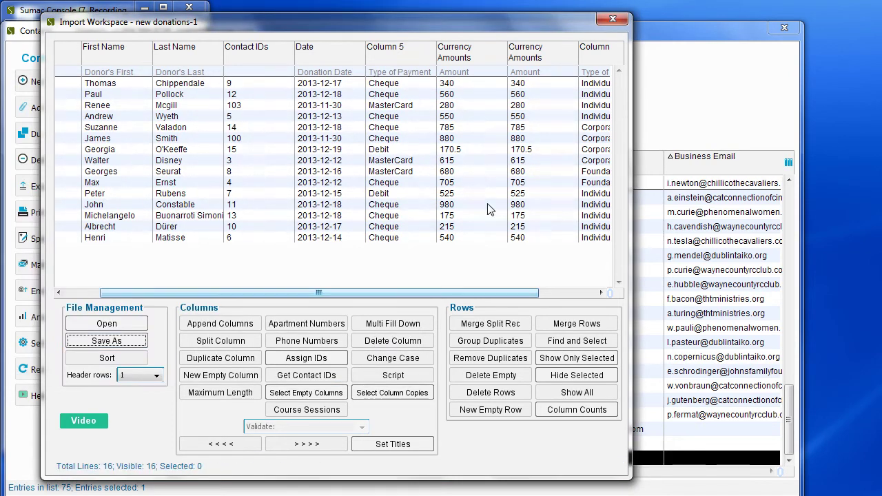
{"action": "left_click", "coordinate": [613, 20]}
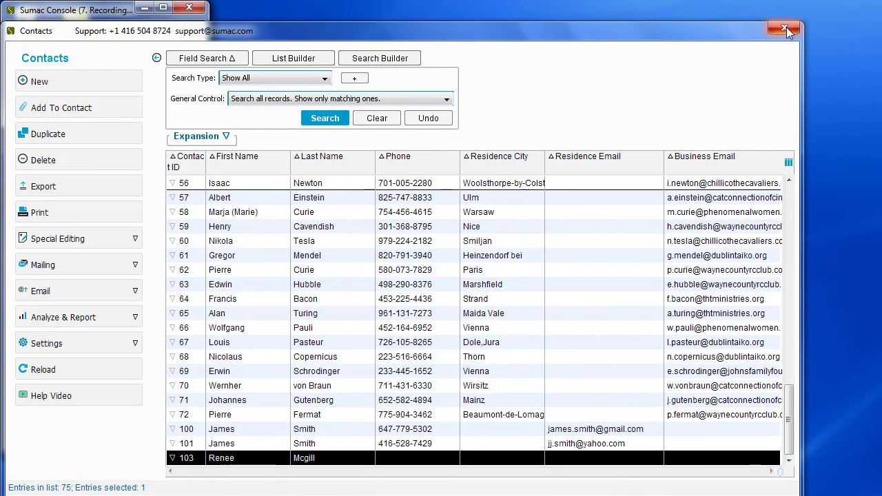
Set up a new import of Donations from the text file 'new donations-1.txt'
{"action": "left_click", "coordinate": [784, 28]}
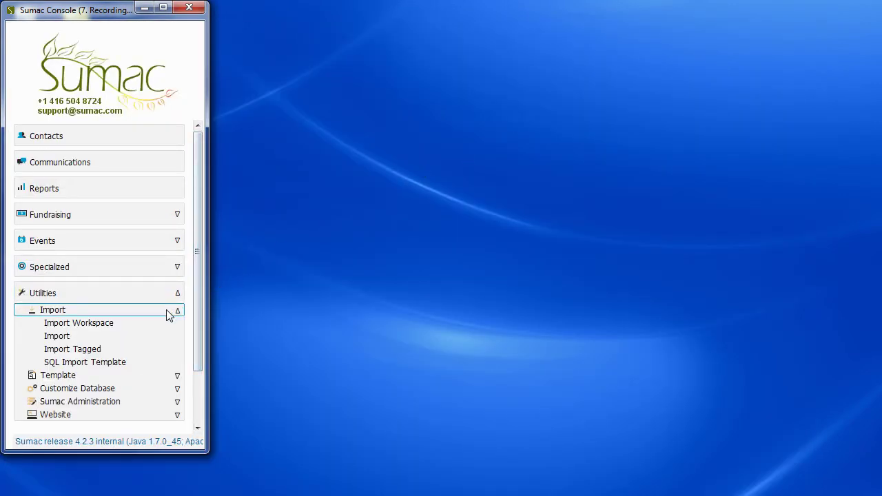
{"action": "left_click", "coordinate": [169, 336]}
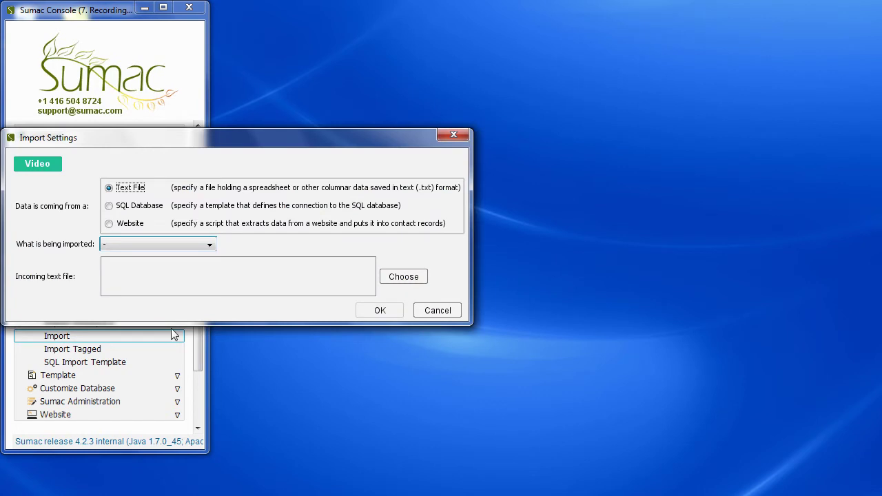
{"action": "left_click", "coordinate": [202, 247]}
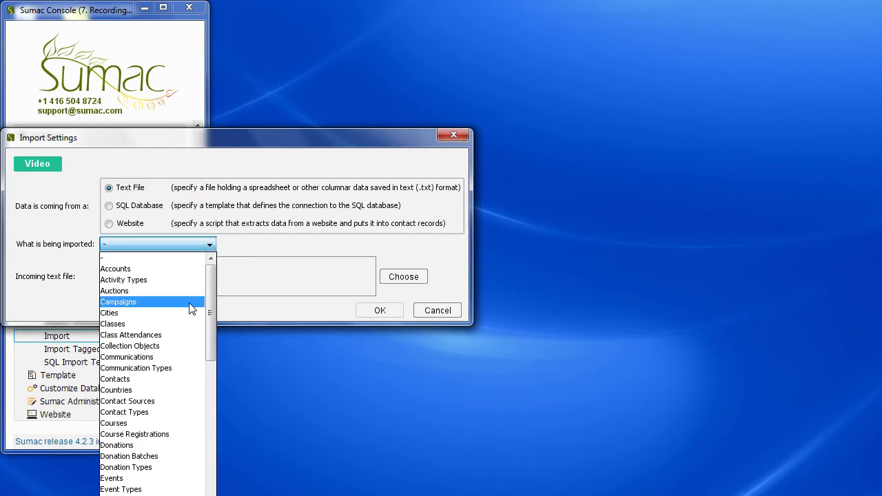
{"action": "left_click", "coordinate": [188, 448]}
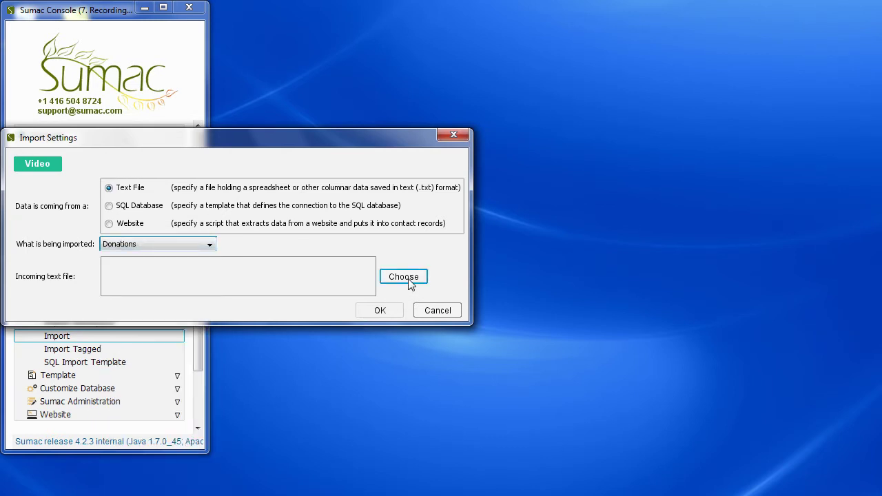
{"action": "left_click", "coordinate": [404, 277]}
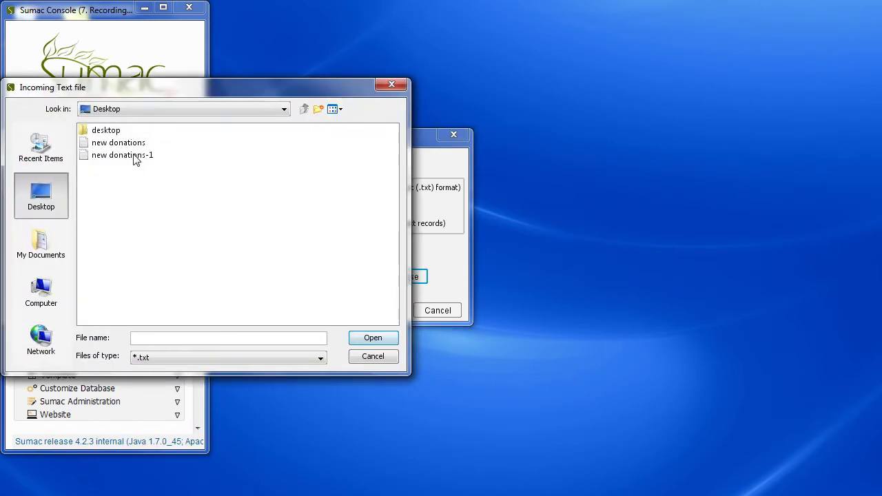
{"action": "left_click", "coordinate": [135, 156]}
{"action": "left_click", "coordinate": [366, 338]}
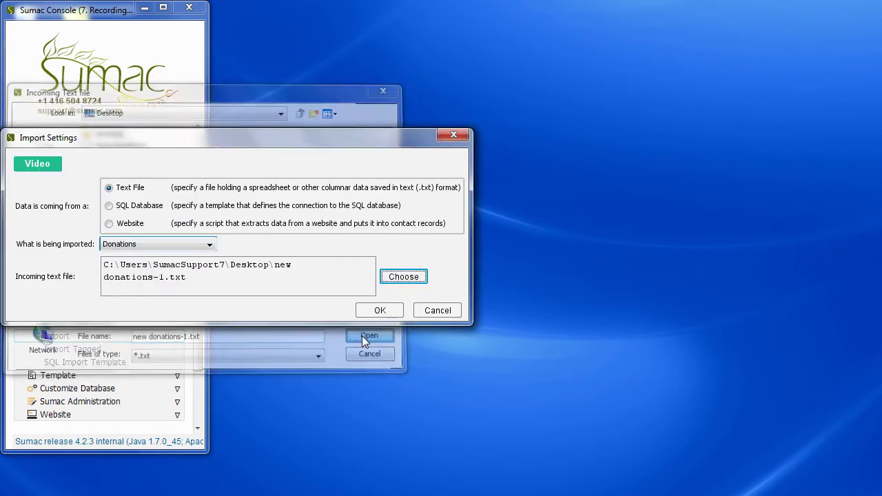
Begin the donations import and identify incoming column [4] as the donor's Contact ID
{"action": "left_click", "coordinate": [391, 310]}
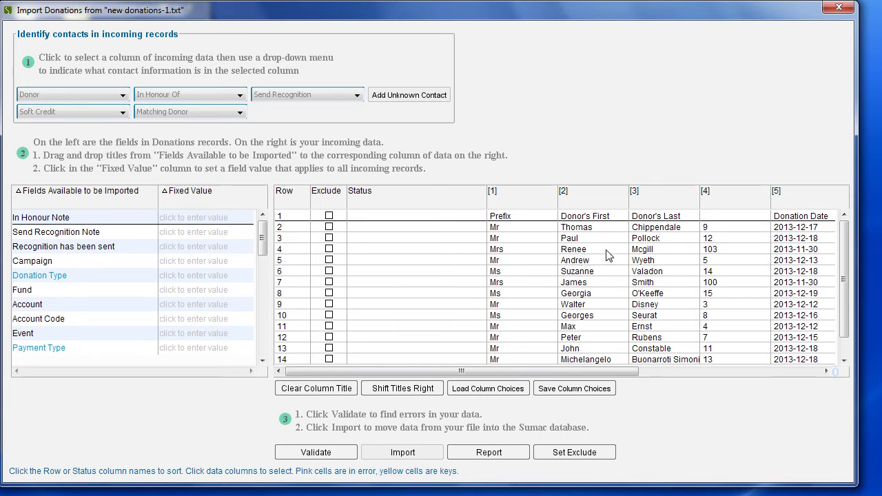
{"action": "left_click", "coordinate": [721, 211]}
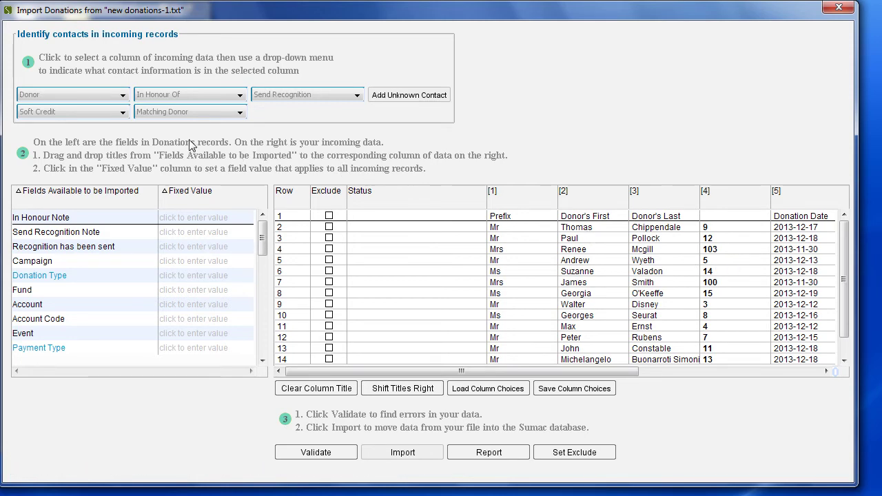
{"action": "left_click", "coordinate": [123, 95]}
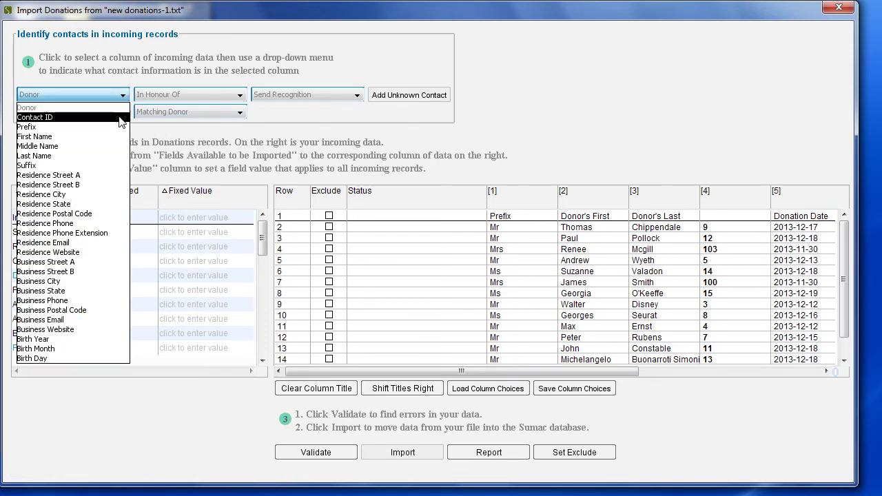
{"action": "left_click", "coordinate": [121, 116]}
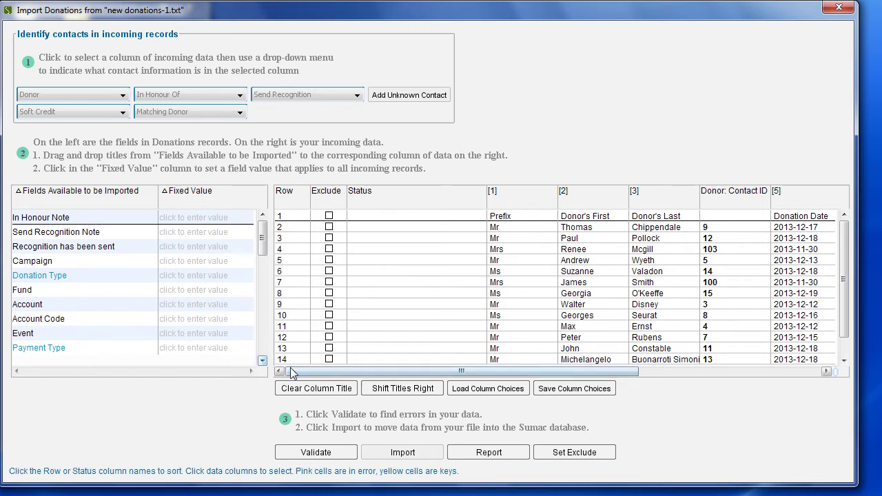
Map Donation Type, Payment Type, When Received, Total Amount and Receiptable Amount onto their incoming columns
{"action": "left_click_drag", "start_coordinate": [296, 372], "coordinate": [508, 372]}
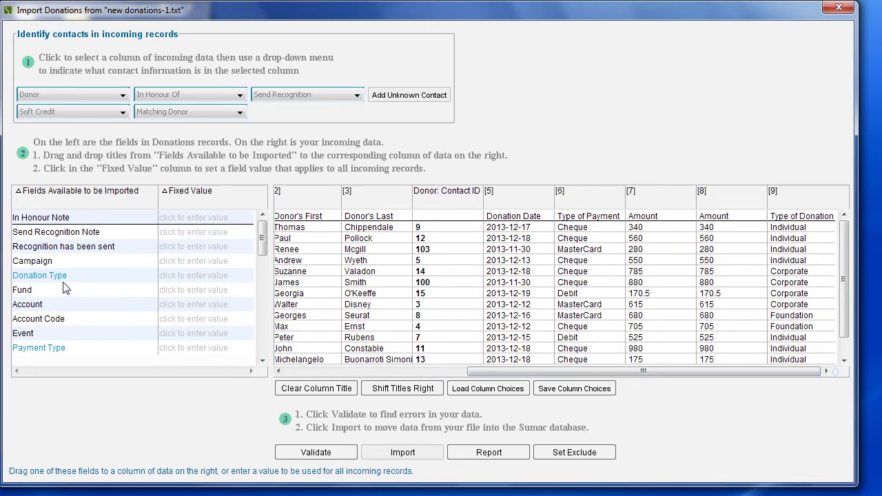
{"action": "left_click_drag", "start_coordinate": [58, 283], "coordinate": [793, 284]}
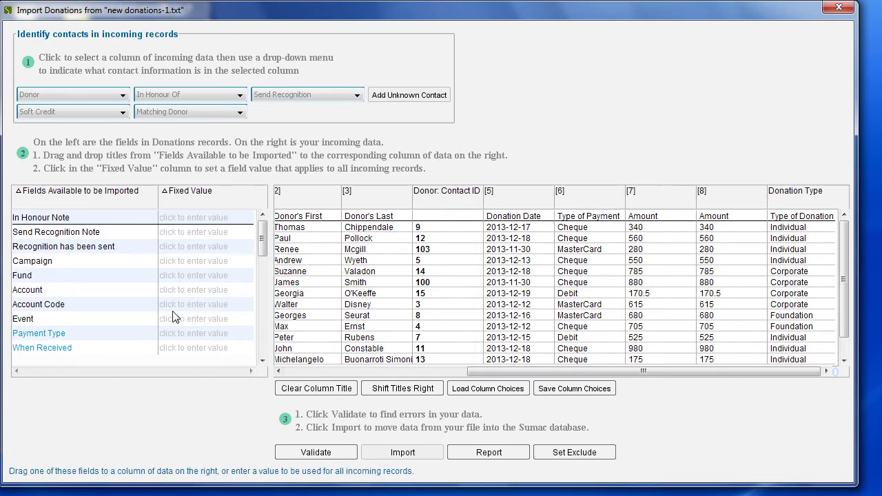
{"action": "left_click_drag", "start_coordinate": [118, 336], "coordinate": [575, 310]}
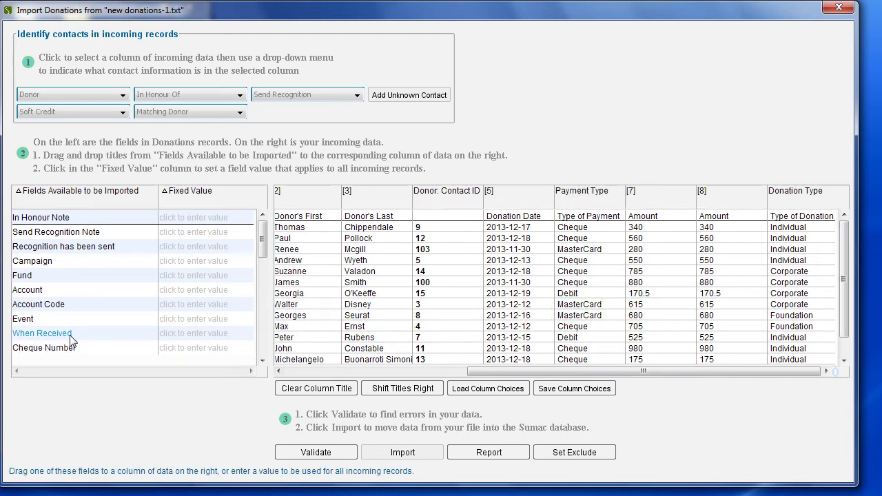
{"action": "left_click_drag", "start_coordinate": [71, 338], "coordinate": [508, 301]}
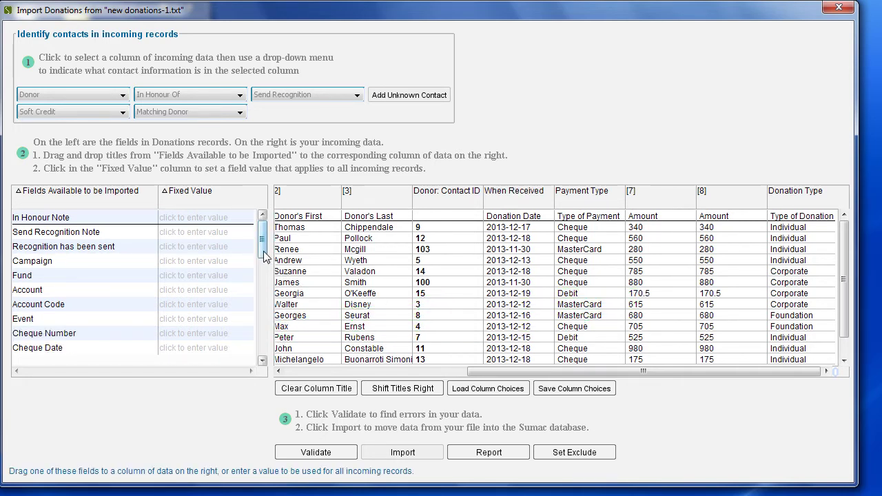
{"action": "scroll", "coordinate": [264, 248], "scroll_direction": "down", "scroll_amount": 5}
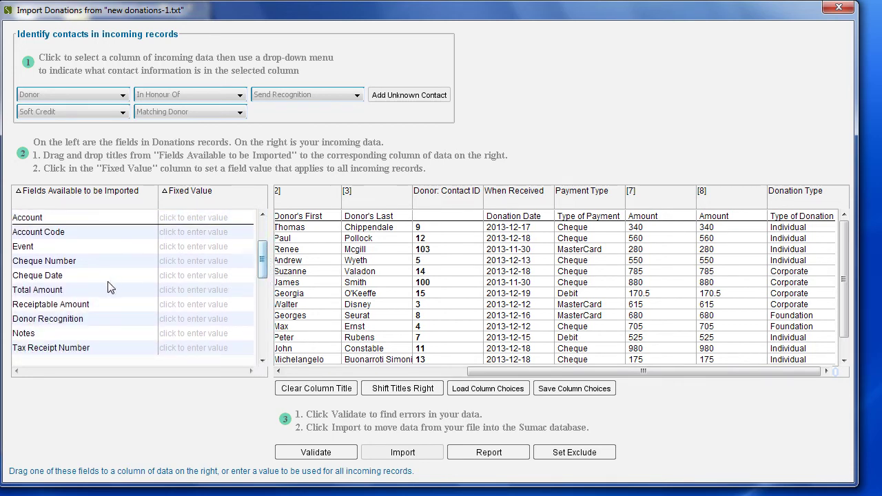
{"action": "left_click_drag", "start_coordinate": [69, 293], "coordinate": [586, 293]}
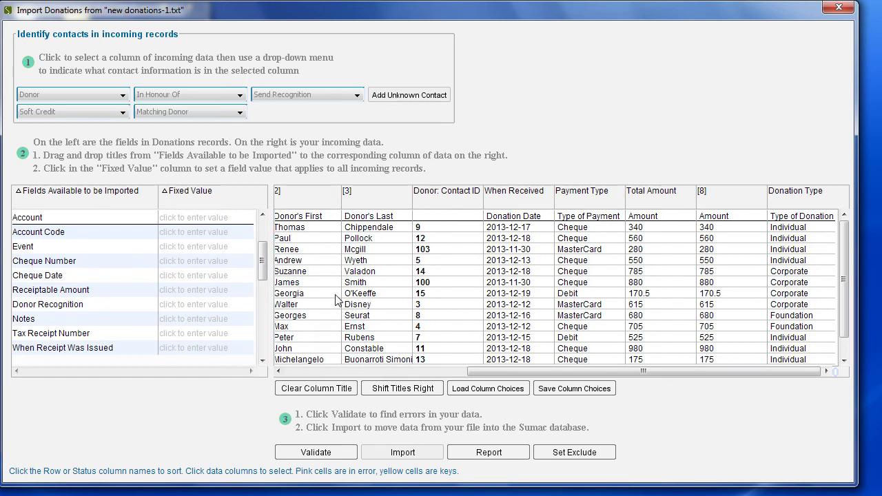
{"action": "left_click_drag", "start_coordinate": [84, 294], "coordinate": [722, 288]}
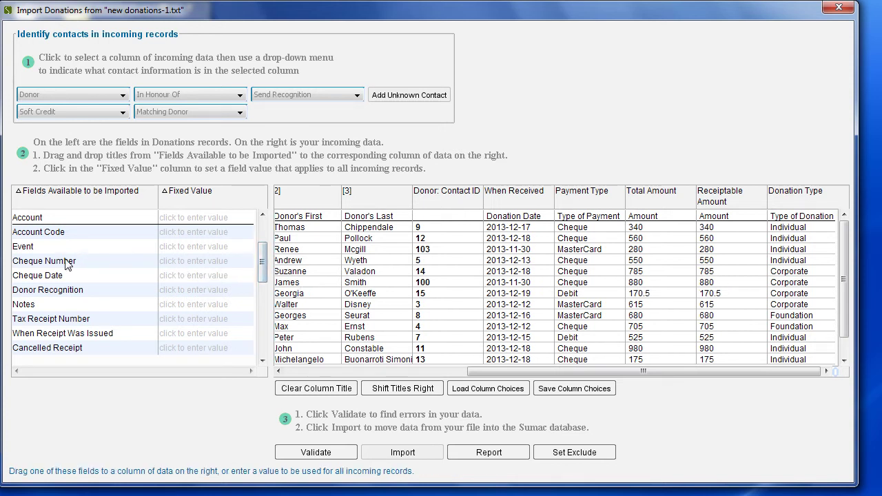
Fix the Event value to 'Gala Auction' for all records and validate, revealing one error cell
{"action": "left_click", "coordinate": [190, 248]}
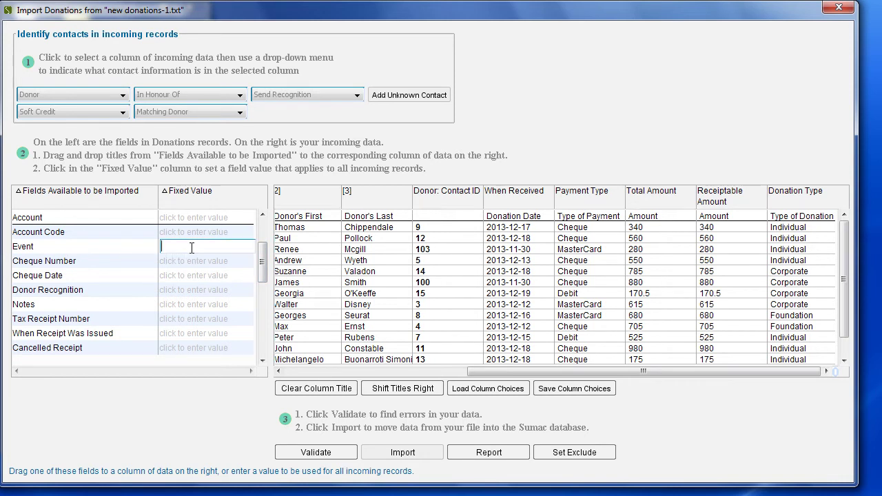
{"action": "type", "text": "Ga"}
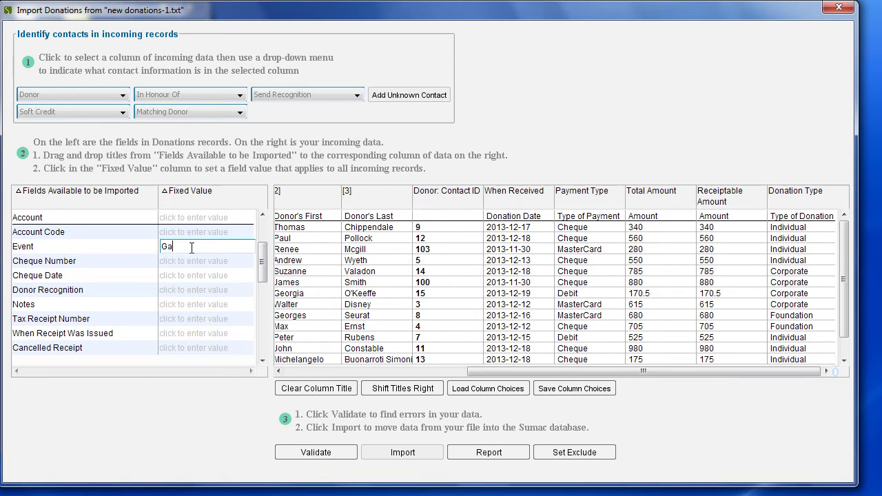
{"action": "type", "text": "la Auction"}
{"action": "left_click", "coordinate": [347, 454]}
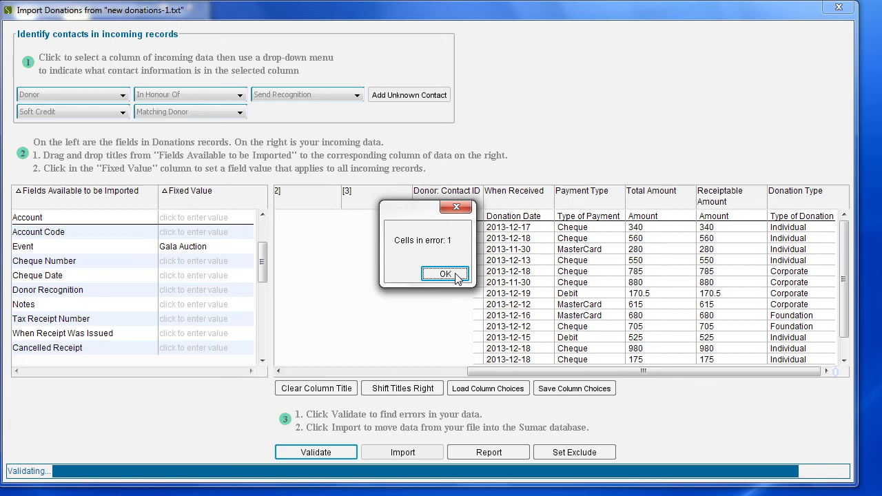
Exclude the header row and import all 15 donation rows with zero errors
{"action": "left_click", "coordinate": [455, 276]}
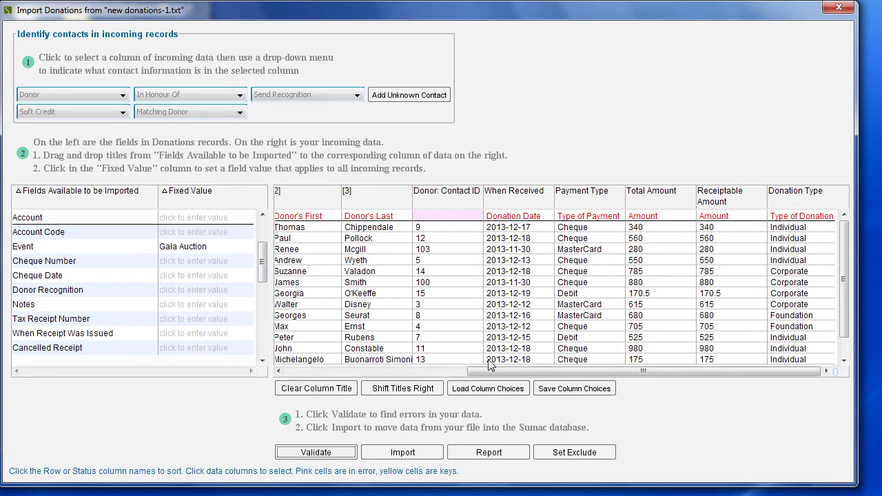
{"action": "left_click_drag", "start_coordinate": [490, 369], "coordinate": [315, 380]}
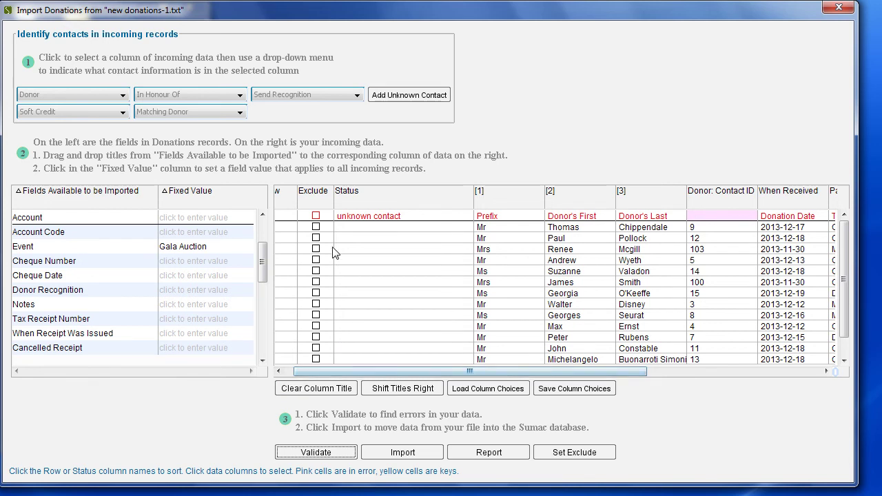
{"action": "left_click", "coordinate": [316, 216]}
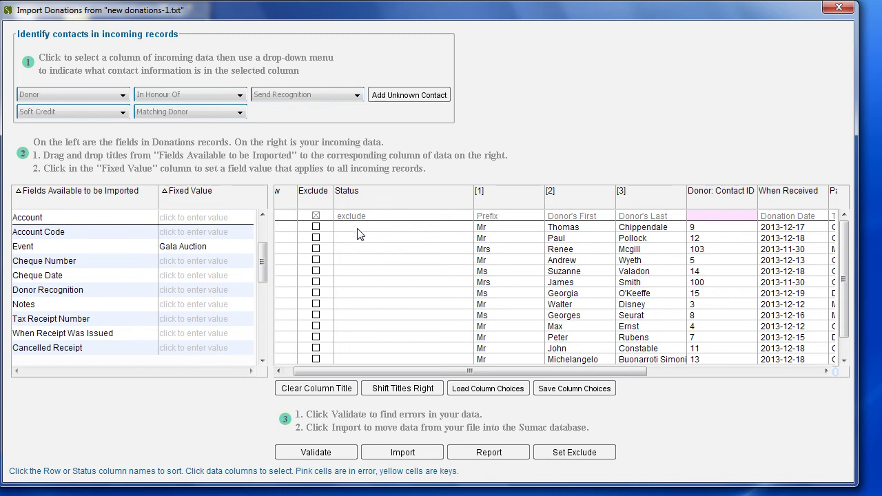
{"action": "left_click", "coordinate": [424, 444]}
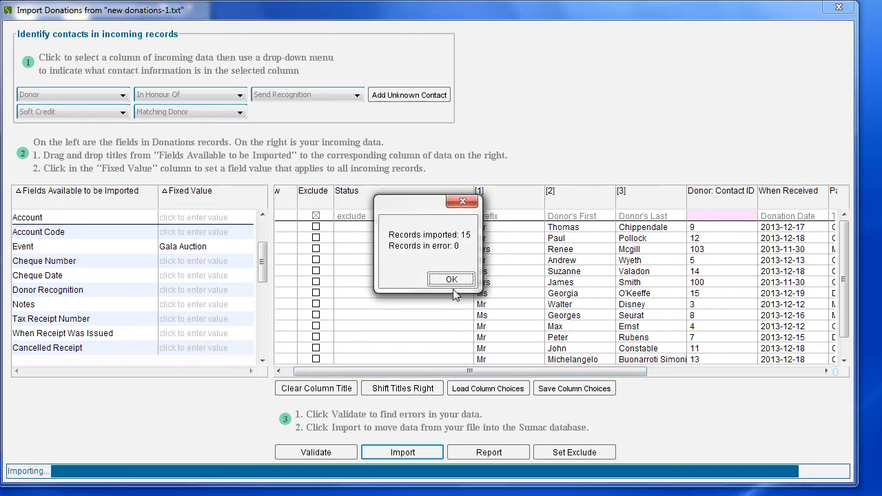
{"action": "left_click", "coordinate": [451, 279]}
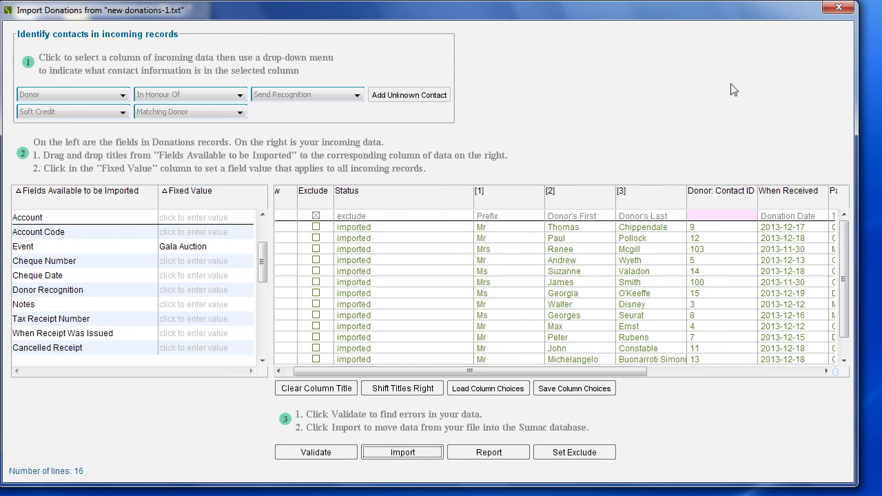
Close the import window and open the Fundraising Donations list
{"action": "left_click", "coordinate": [838, 9]}
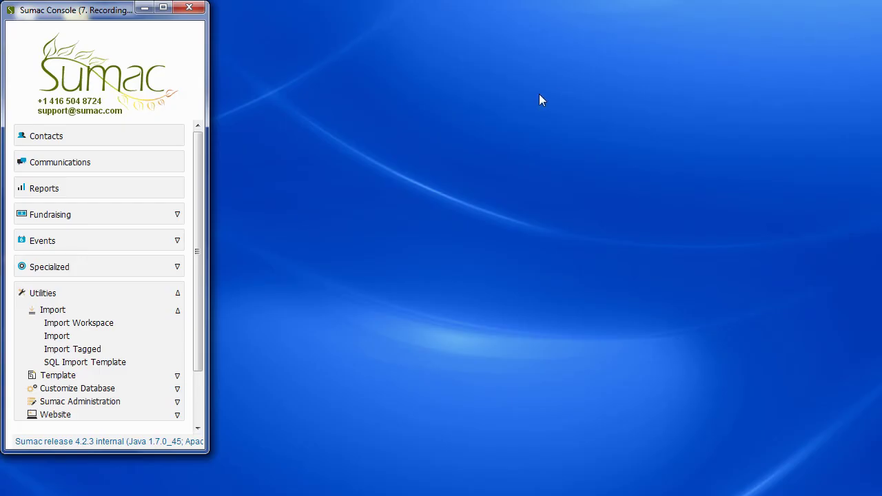
{"action": "left_click", "coordinate": [173, 213]}
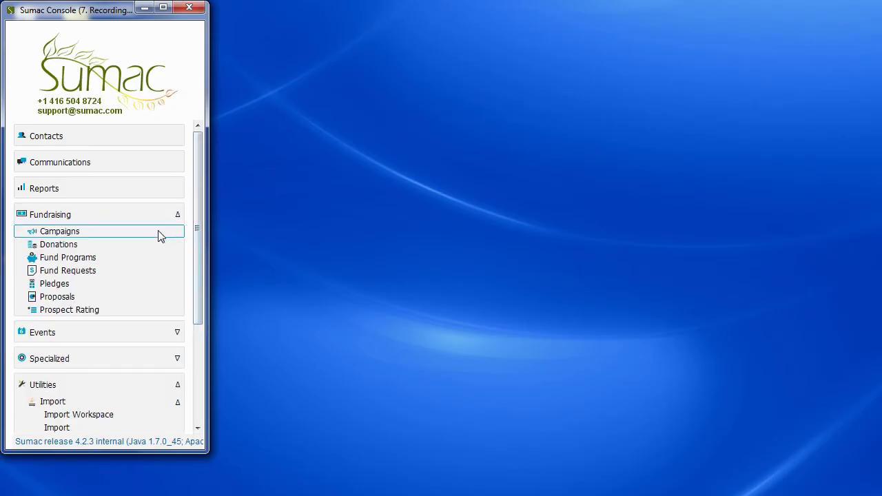
{"action": "left_click", "coordinate": [166, 246]}
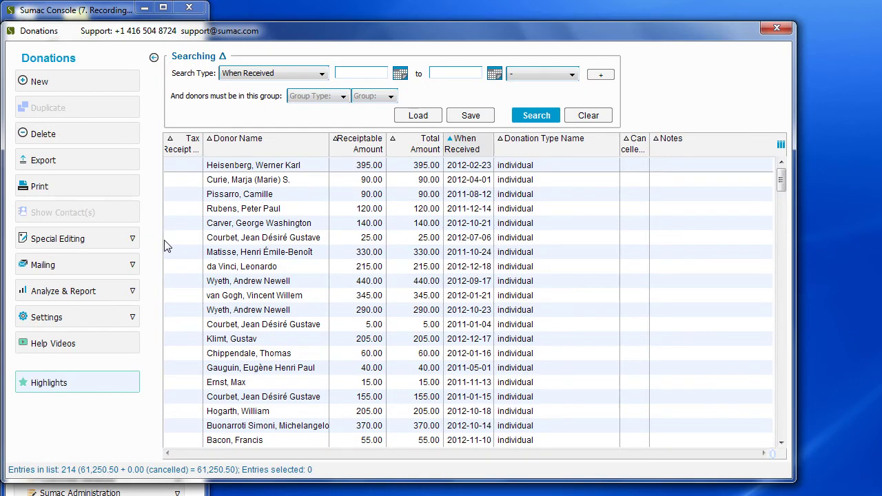
Search donations by Event for Gala Auction, listing its 15 donations totalling 8,000.50
{"action": "left_click", "coordinate": [315, 72]}
{"action": "left_click", "coordinate": [312, 166]}
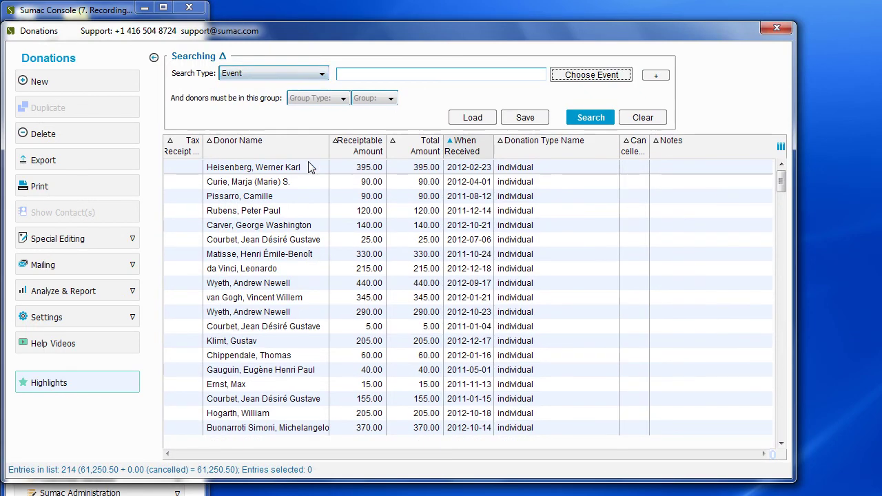
{"action": "left_click", "coordinate": [569, 77]}
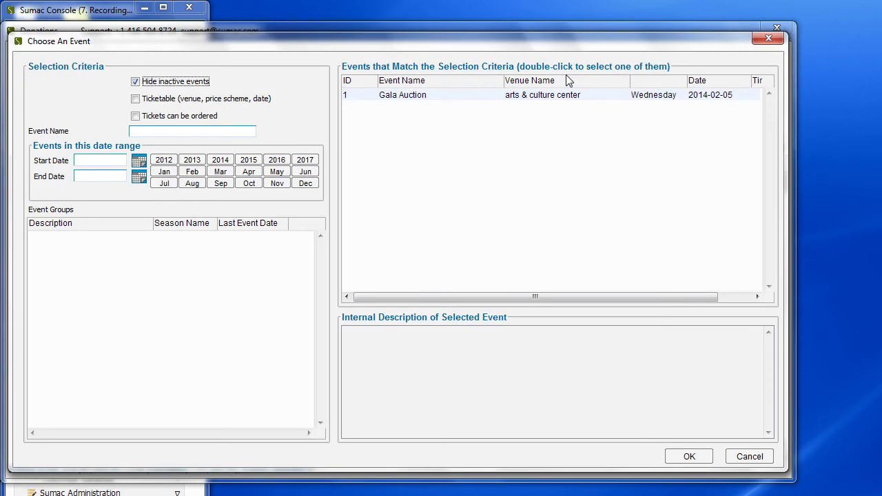
{"action": "double_click", "coordinate": [479, 96]}
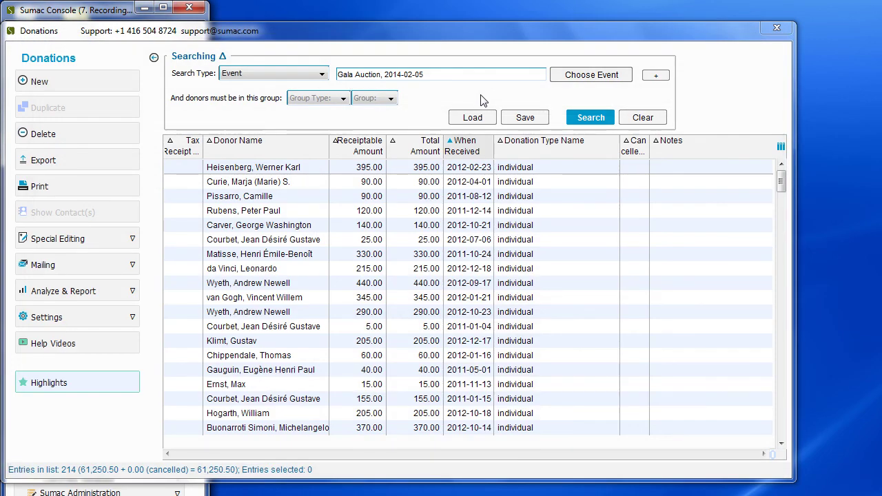
{"action": "left_click", "coordinate": [577, 117]}
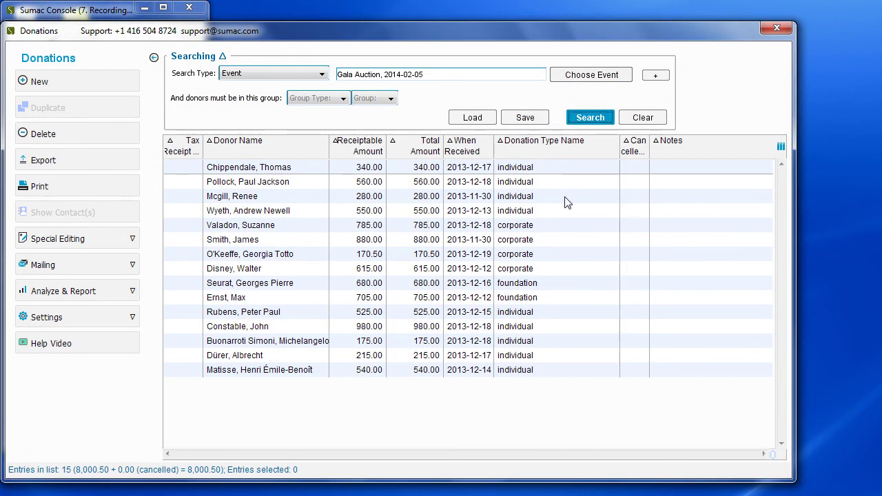